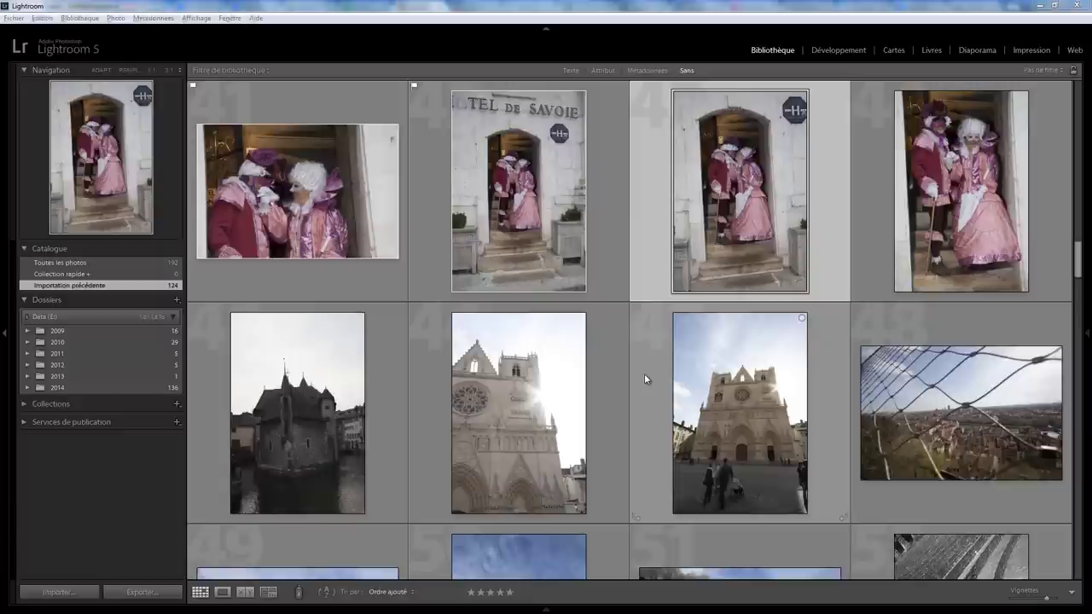
- Activate Lightroom and show the filmstrip of the 124-photo previous import
{"action": "left_click", "coordinate": [61, 288]}
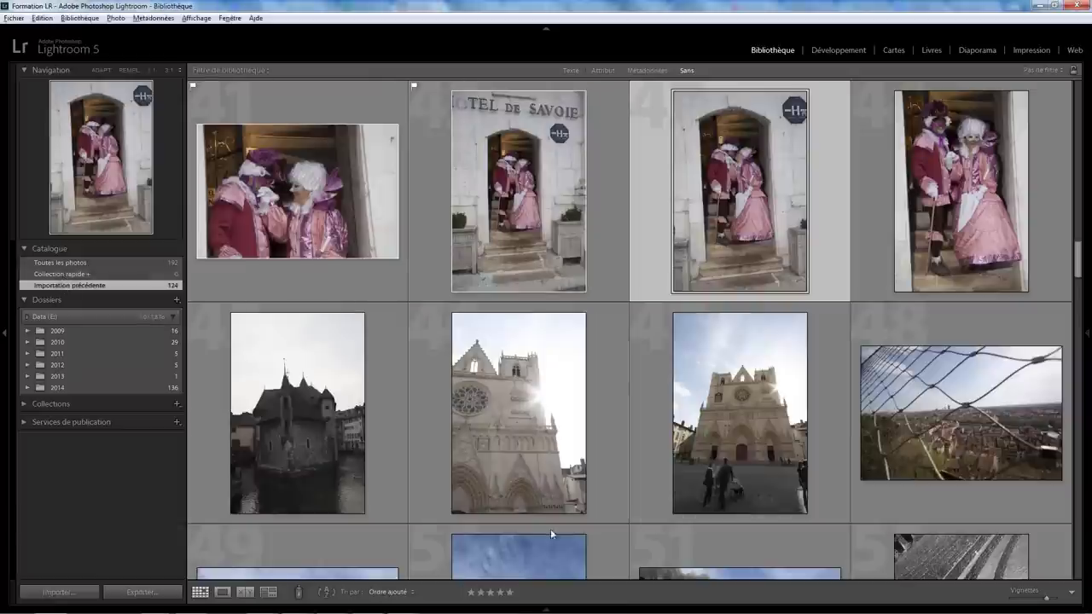
{"action": "left_click", "coordinate": [547, 608]}
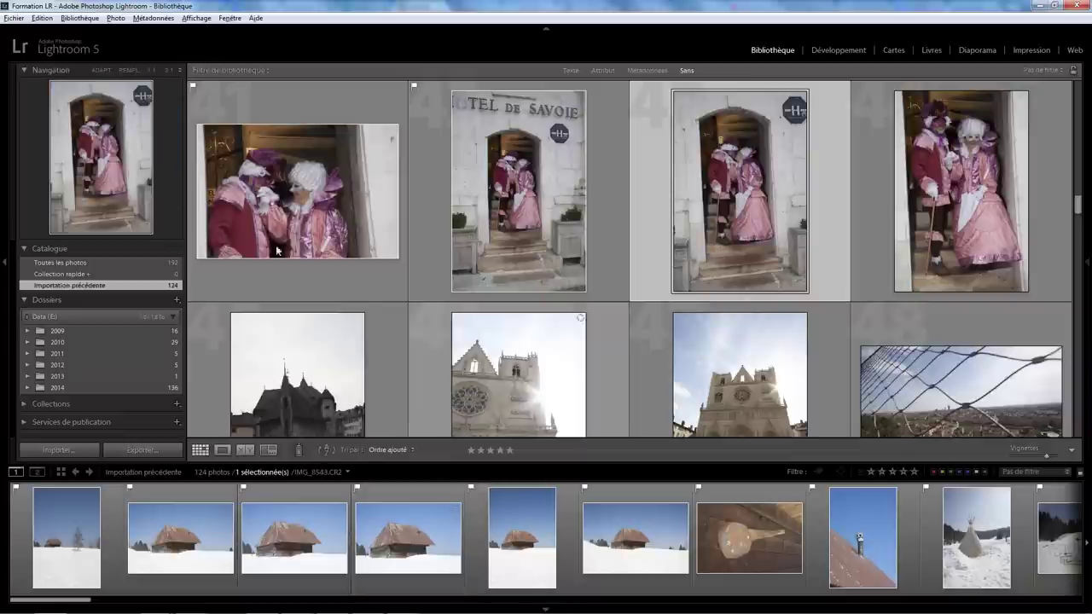
- Confirm Auto Advance is on and open the first imported photo in loupe view
{"action": "left_click", "coordinate": [116, 18]}
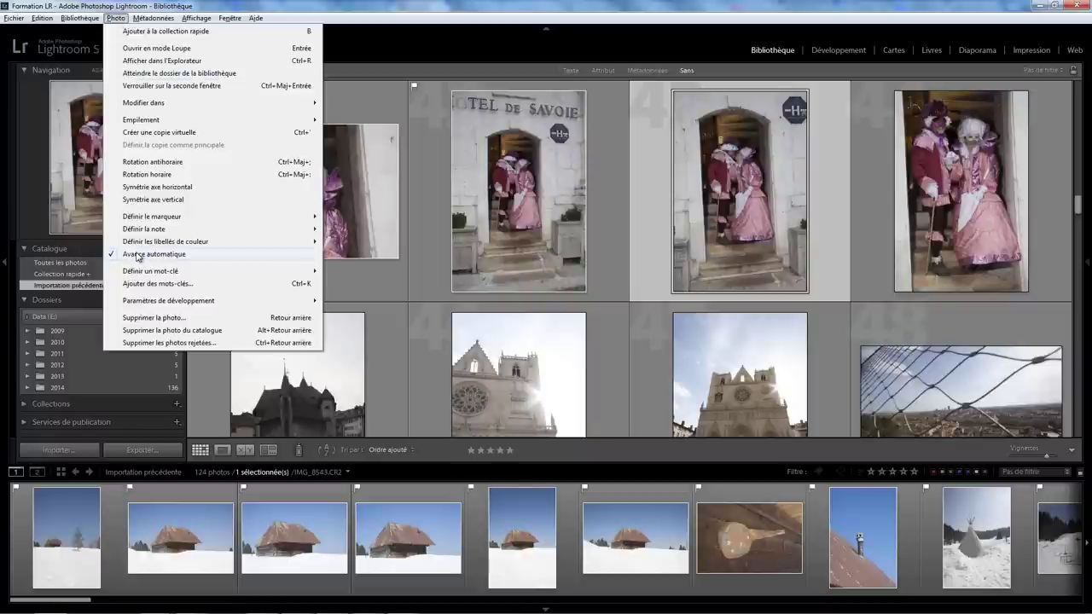
{"action": "left_click", "coordinate": [115, 503]}
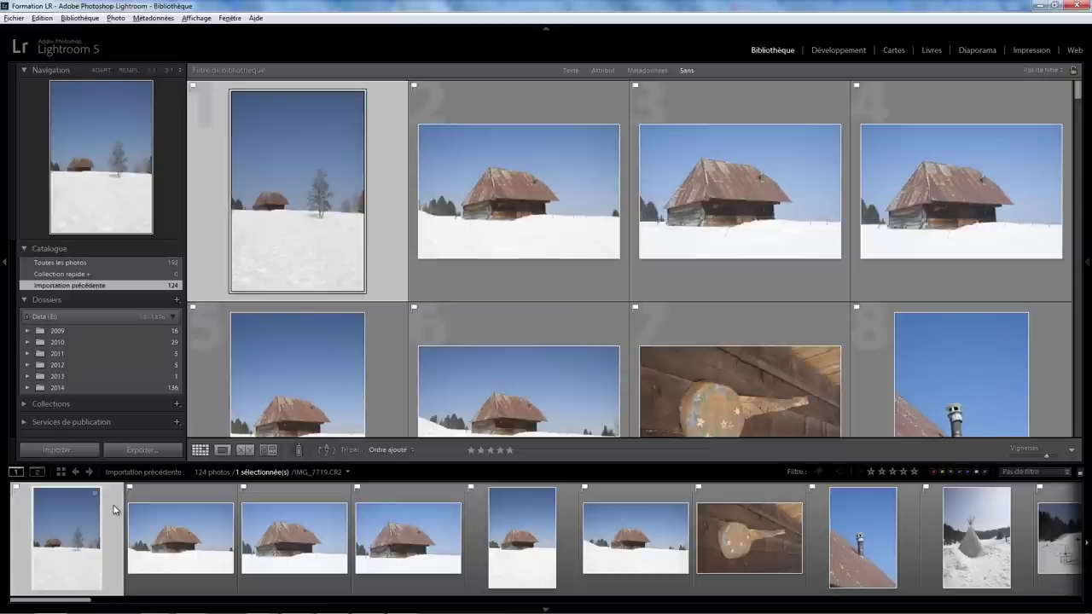
{"action": "left_click", "coordinate": [221, 450]}
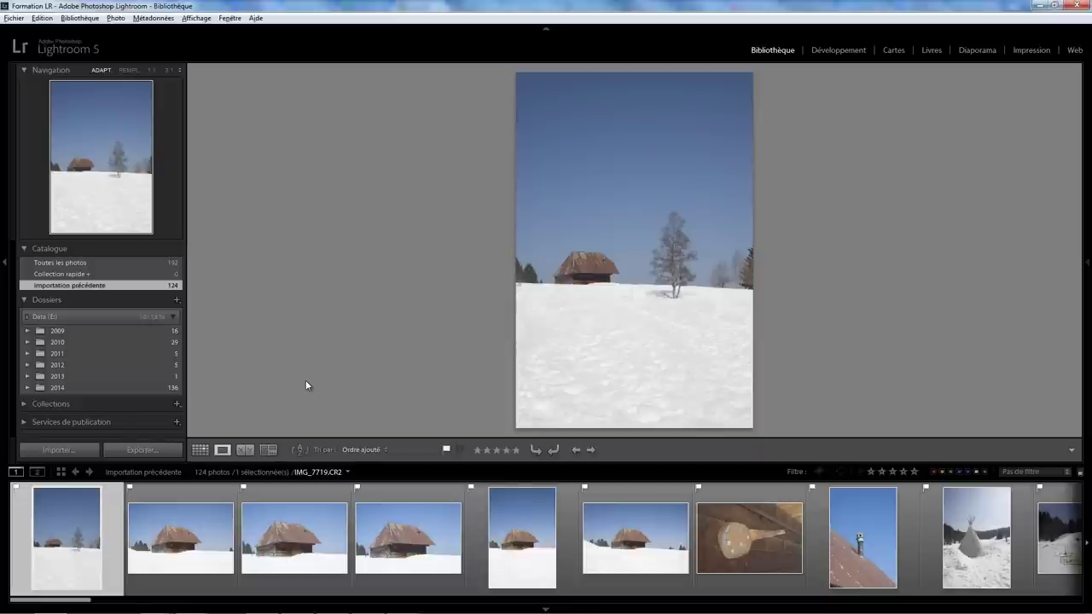
- Flag the first two snowy hut photos as picks and reject the third
{"action": "key", "text": "p"}
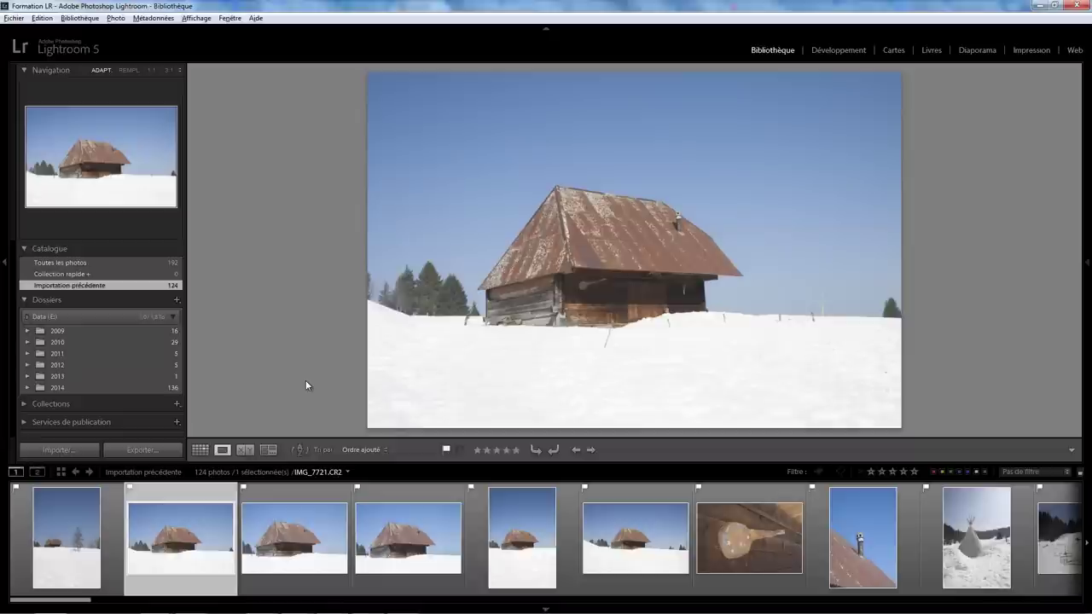
{"action": "key", "text": "p"}
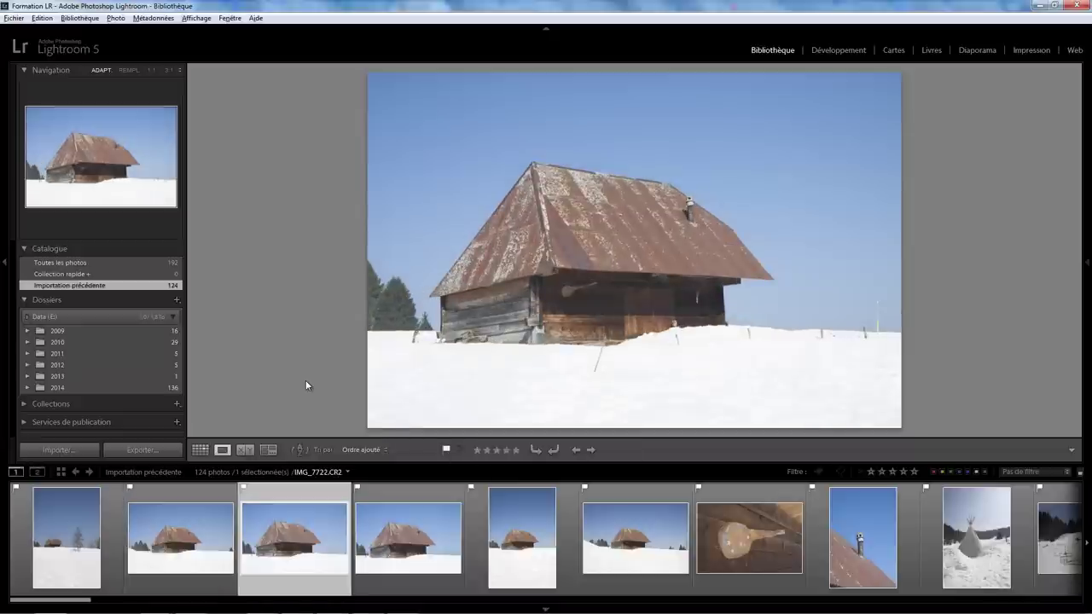
{"action": "key", "text": "x"}
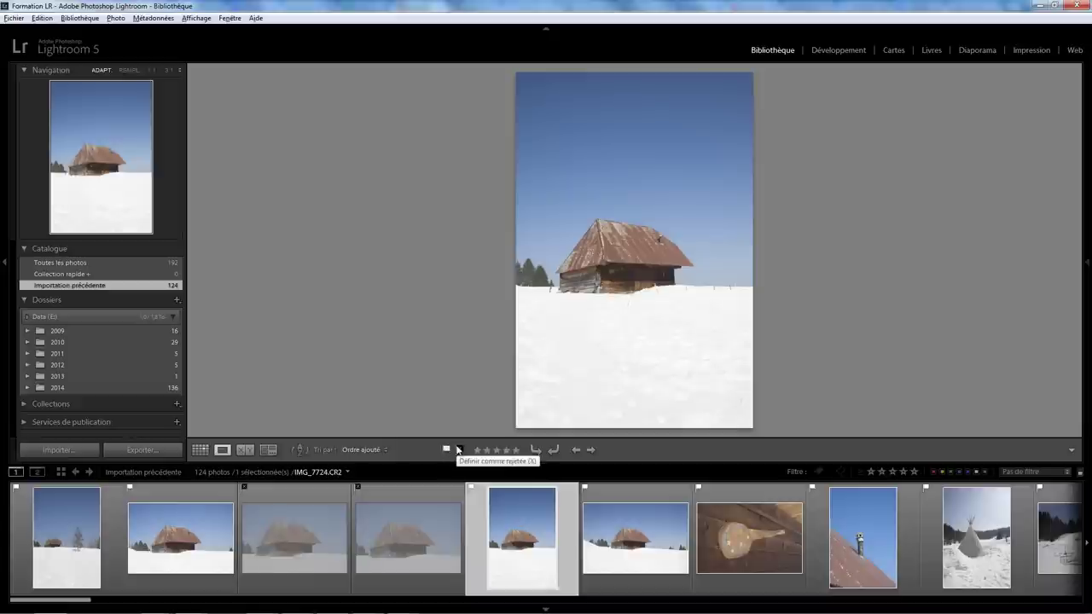
- Reject the remaining hut photos, pick the spoon and chimney shots, and flag the first tipi photos
{"action": "left_click", "coordinate": [458, 449]}
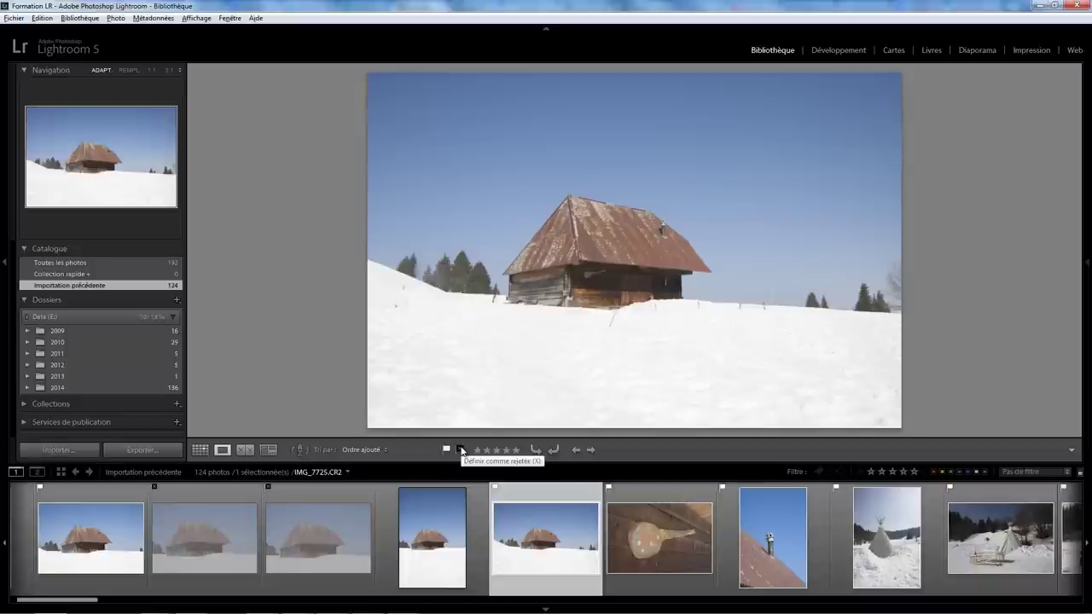
{"action": "left_click", "coordinate": [460, 449]}
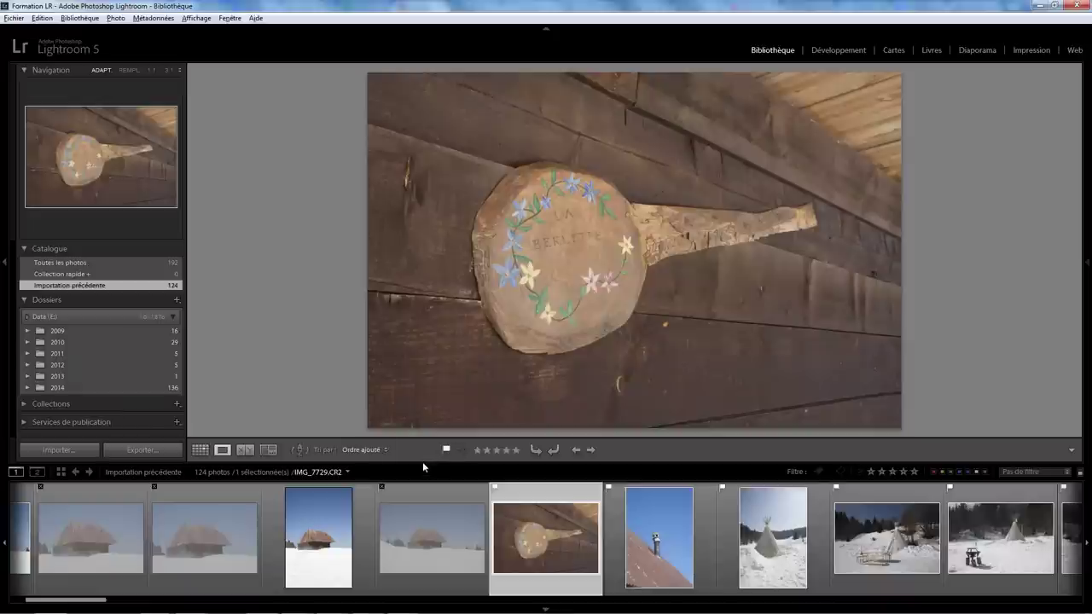
{"action": "left_click", "coordinate": [436, 454]}
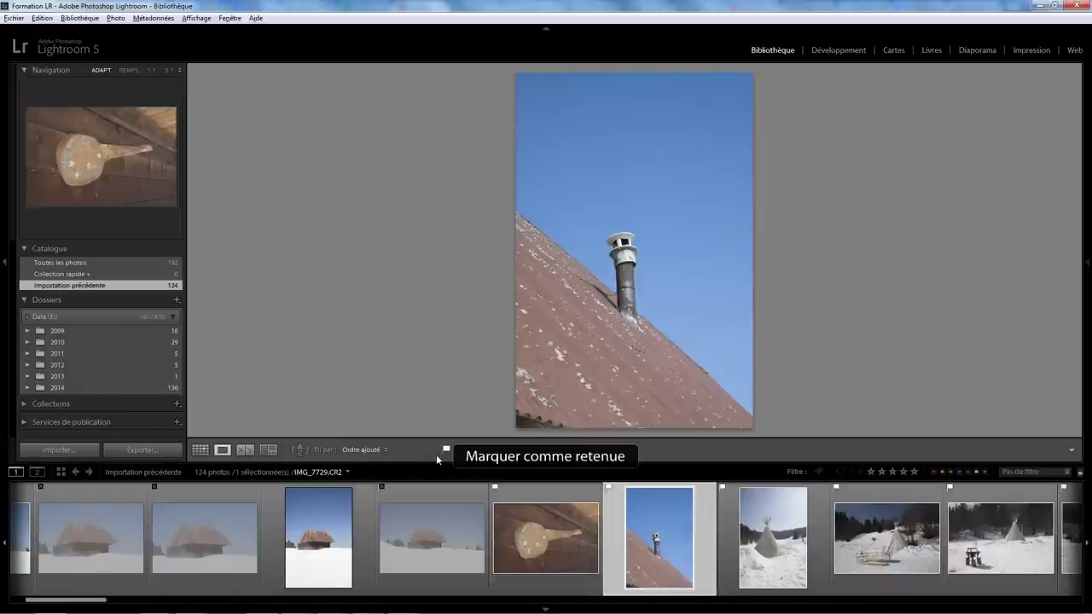
{"action": "left_click", "coordinate": [437, 454]}
{"action": "key", "text": "p"}
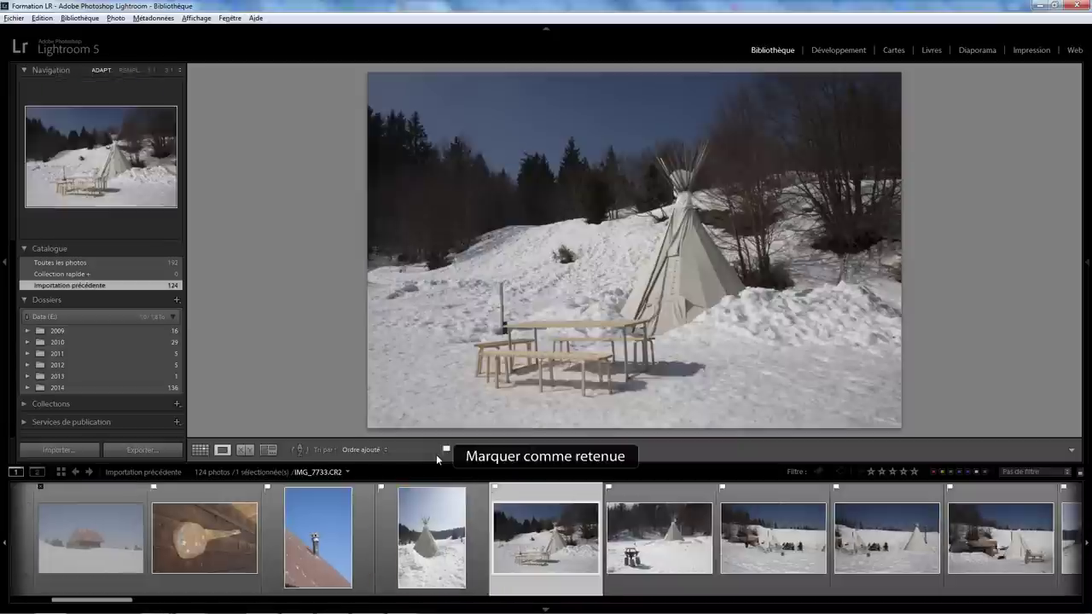
{"action": "key", "text": "x"}
{"action": "key", "text": "p"}
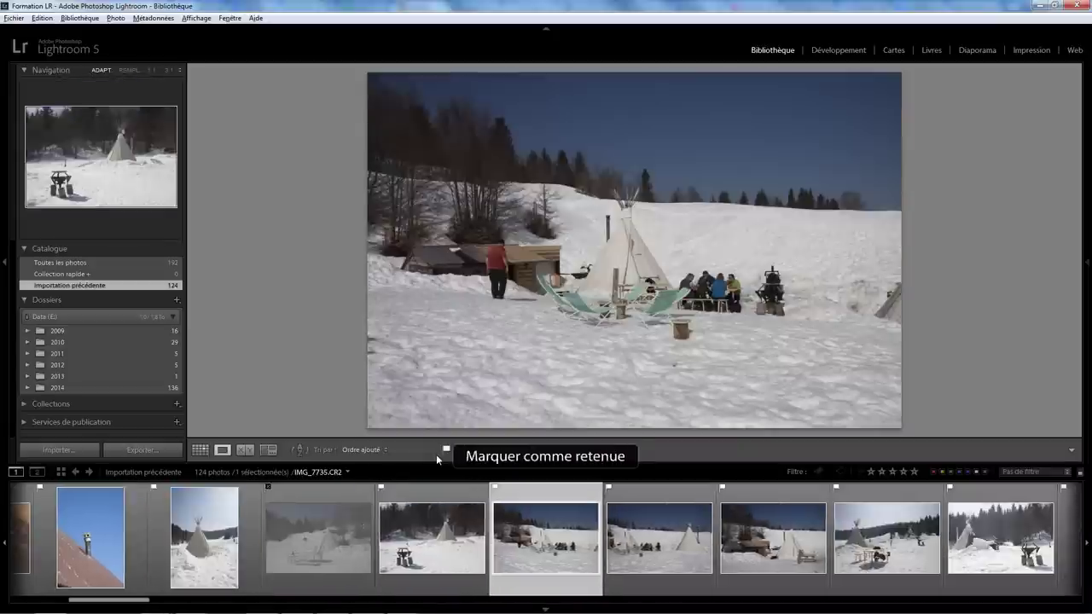
{"action": "key", "text": "x"}
{"action": "key", "text": "x"}
- Flag the remaining tipi, sun and snowy landscape photos as picks or rejects
{"action": "key", "text": "x"}
{"action": "key", "text": "x"}
{"action": "key", "text": "x"}
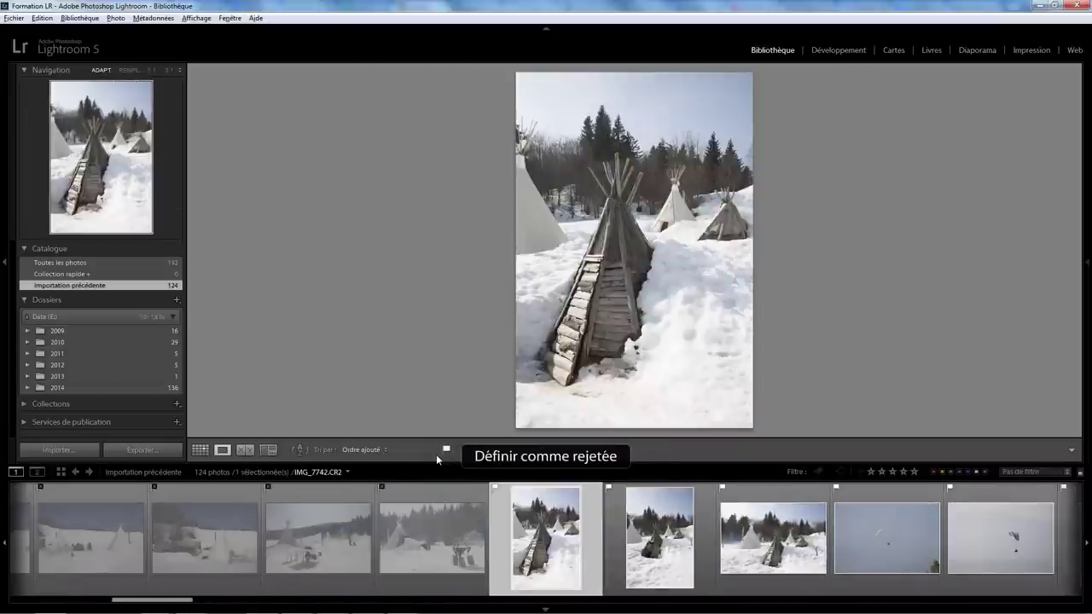
{"action": "key", "text": "p"}
{"action": "key", "text": "x"}
{"action": "key", "text": "p"}
{"action": "key", "text": "p"}
{"action": "key", "text": "p"}
{"action": "key", "text": "p"}
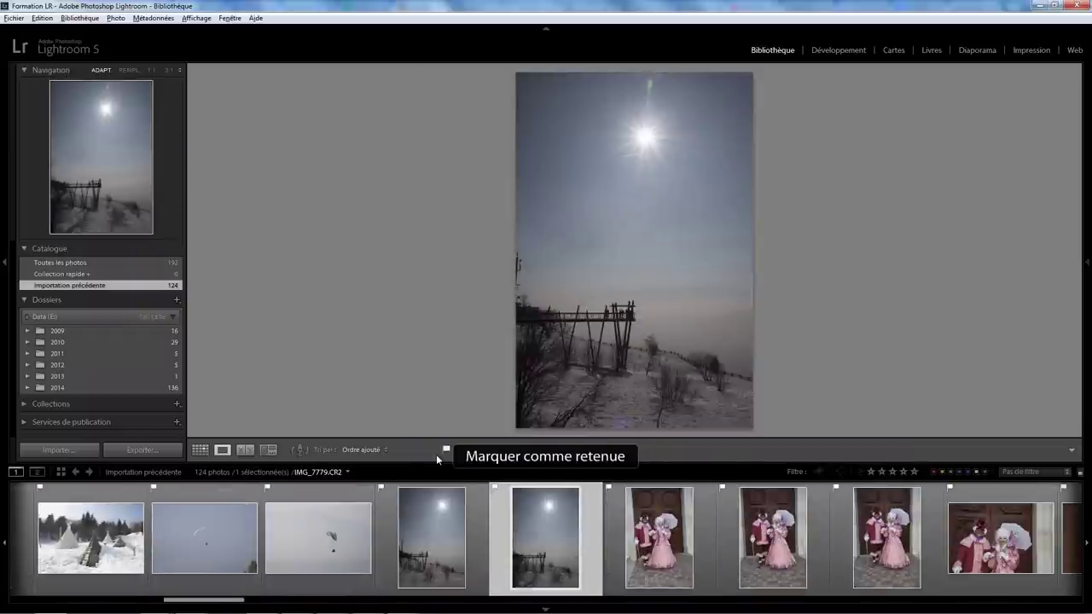
{"action": "key", "text": "p"}
{"action": "key", "text": "x"}
- Sort the costumed masks, notebook and doorway photos into picks and rejects
{"action": "key", "text": "p"}
{"action": "key", "text": "x"}
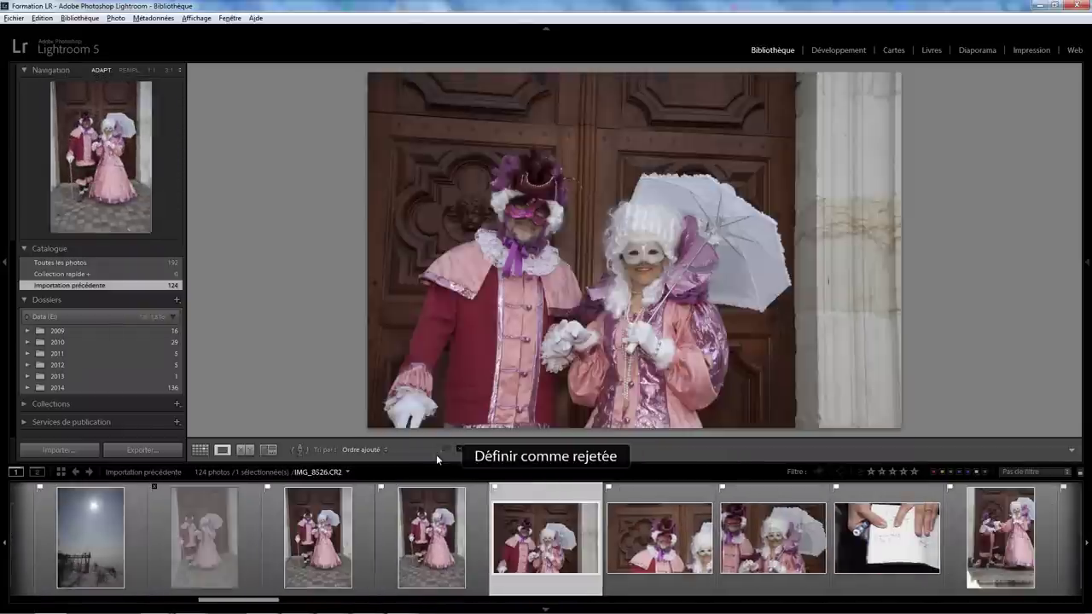
{"action": "key", "text": "x"}
{"action": "key", "text": "p"}
{"action": "key", "text": "p"}
{"action": "key", "text": "x"}
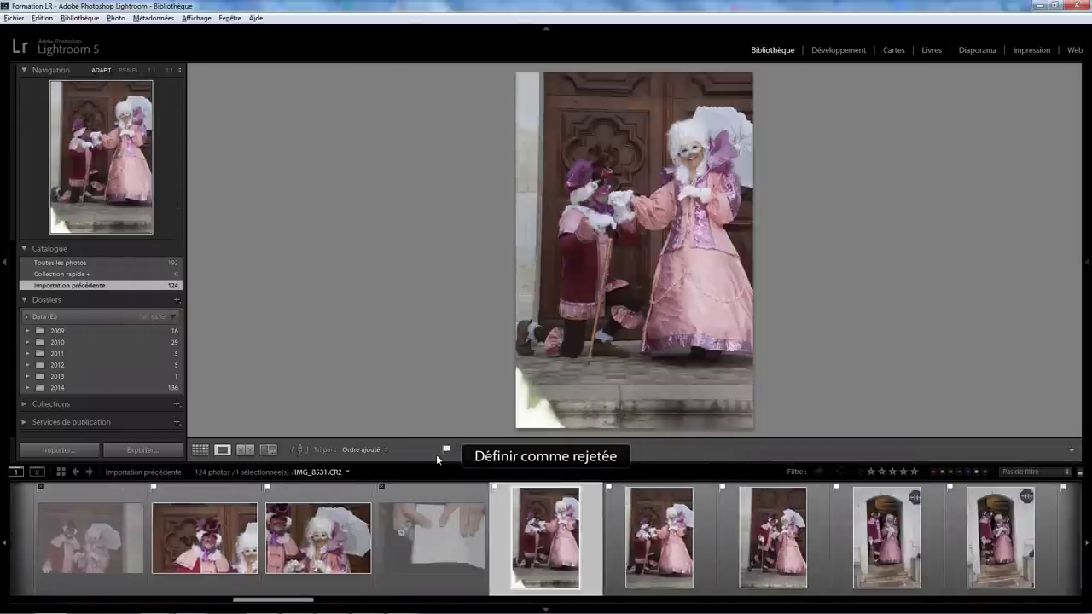
{"action": "key", "text": "x"}
{"action": "key", "text": "x"}
{"action": "key", "text": "x"}
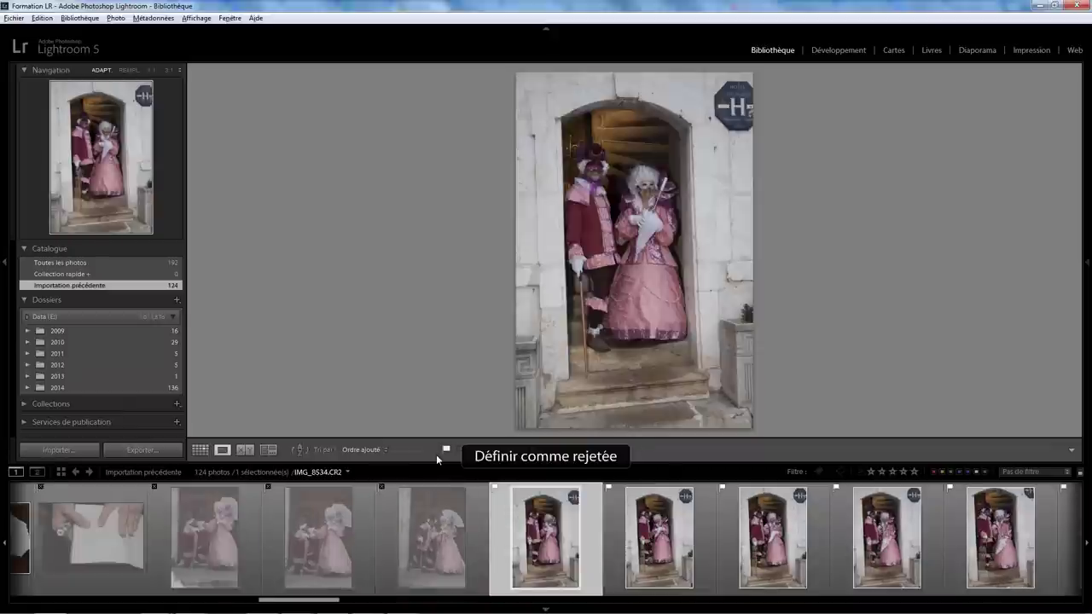
{"action": "key", "text": "x"}
{"action": "key", "text": "p"}
{"action": "key", "text": "p"}
{"action": "key", "text": "x"}
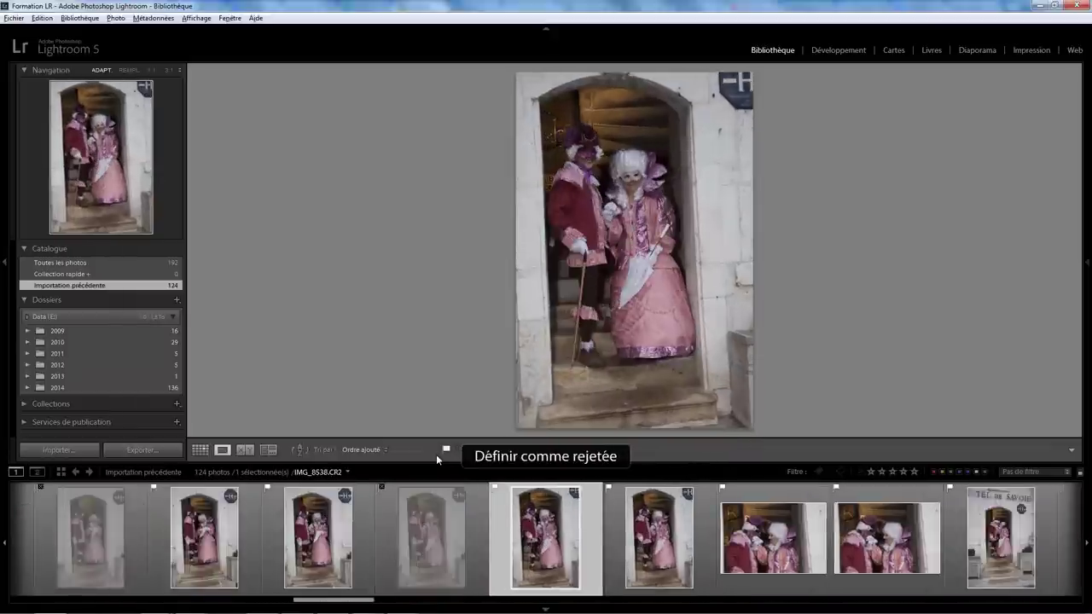
{"action": "key", "text": "x"}
{"action": "key", "text": "x"}
{"action": "key", "text": "p"}
{"action": "key", "text": "p"}
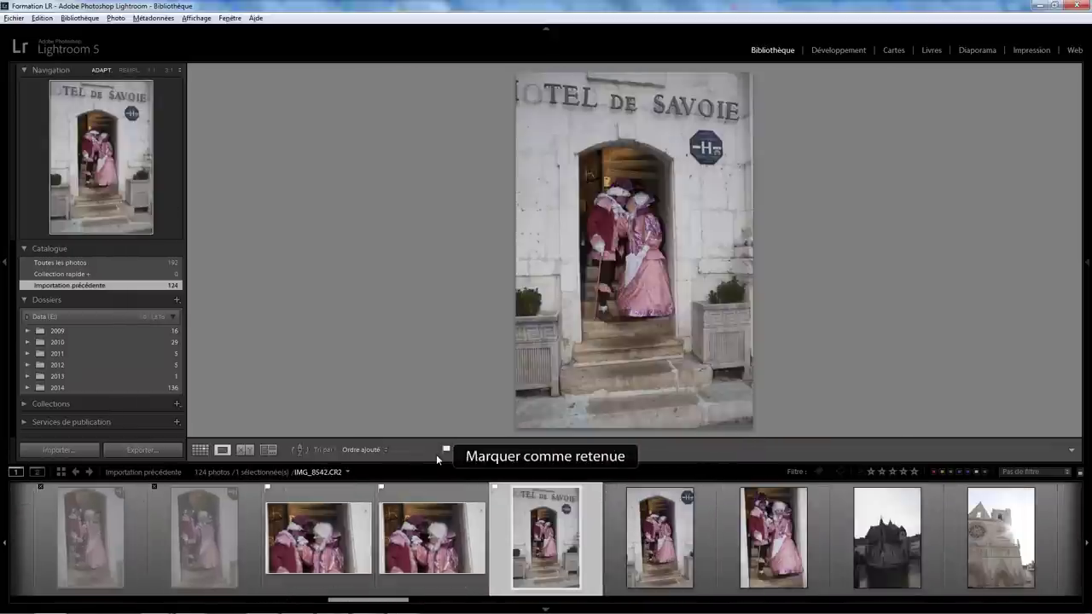
{"action": "key", "text": "p"}
- Flag the castle, hotel, church and fence shots, then pick the theatre and stairs photos
{"action": "key", "text": "p"}
{"action": "key", "text": "x"}
{"action": "key", "text": "x"}
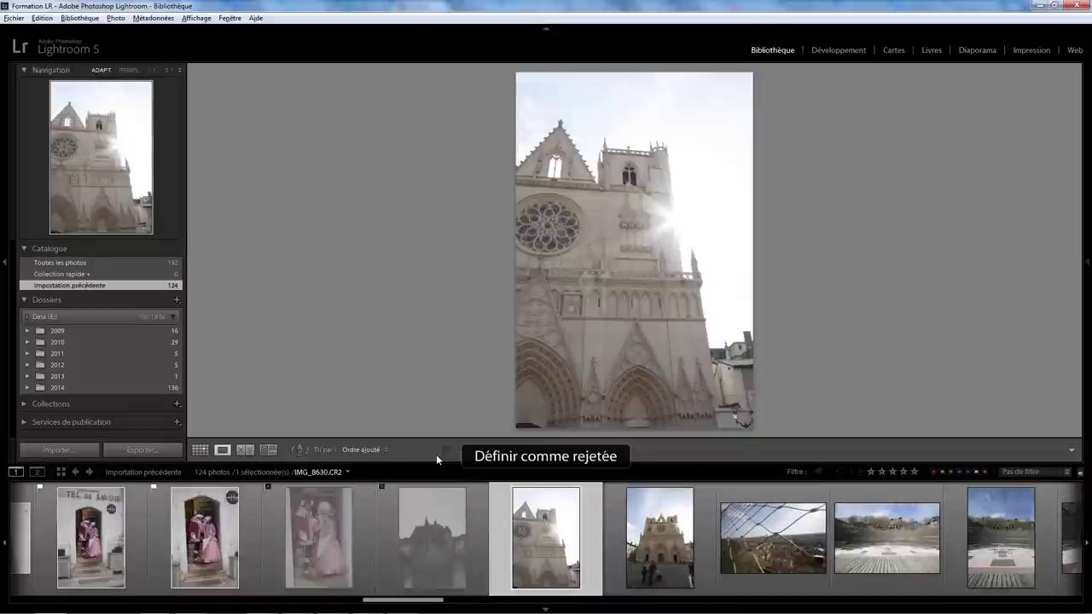
{"action": "key", "text": "x"}
{"action": "key", "text": "p"}
{"action": "key", "text": "x"}
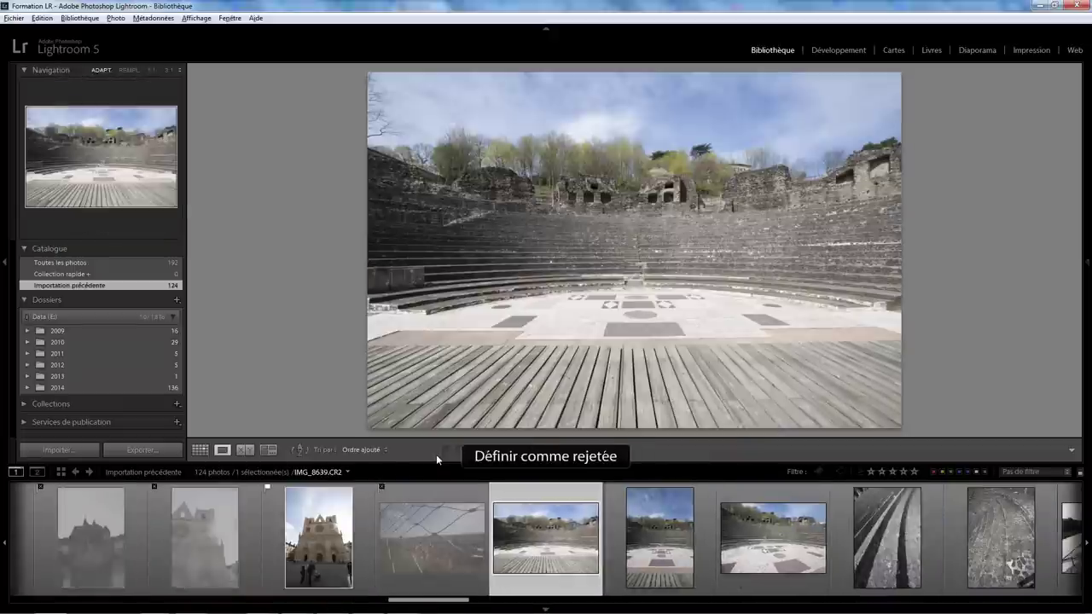
{"action": "key", "text": "p"}
{"action": "key", "text": "p"}
{"action": "key", "text": "p"}
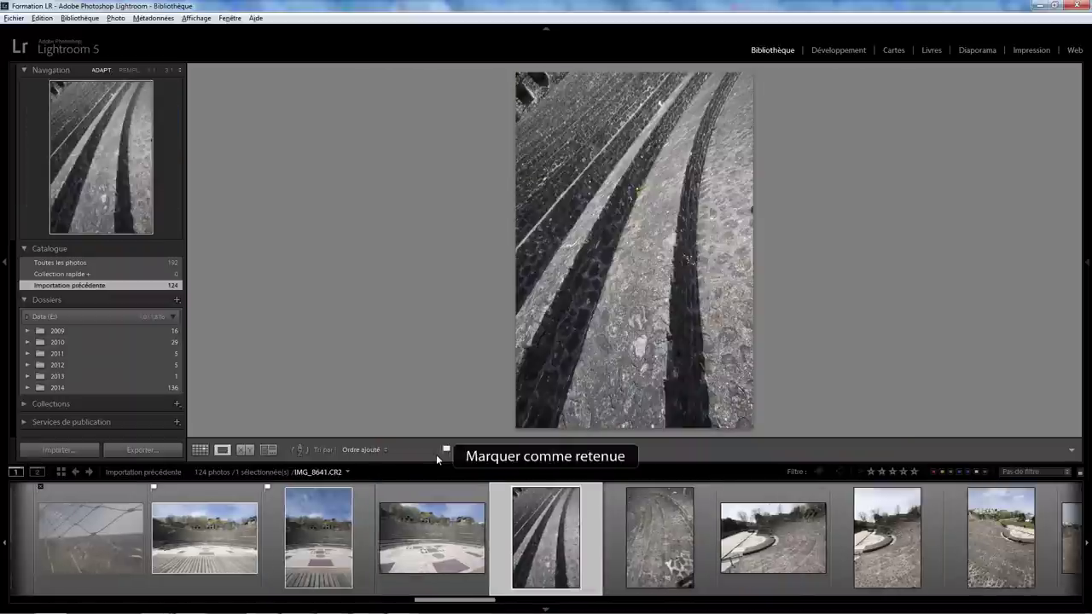
{"action": "key", "text": "p"}
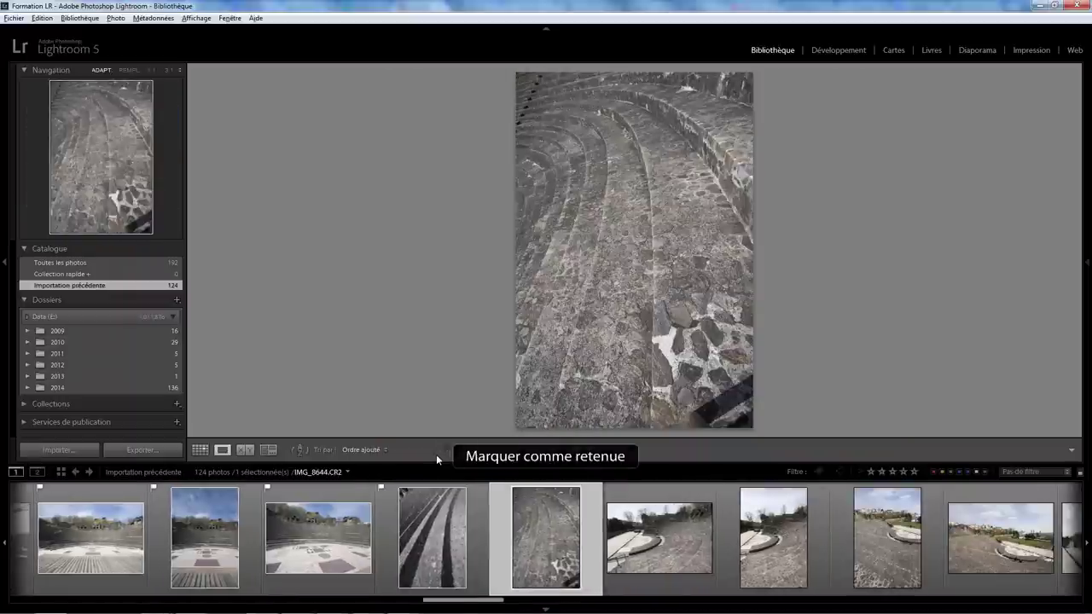
{"action": "key", "text": "p"}
{"action": "key", "text": "p"}
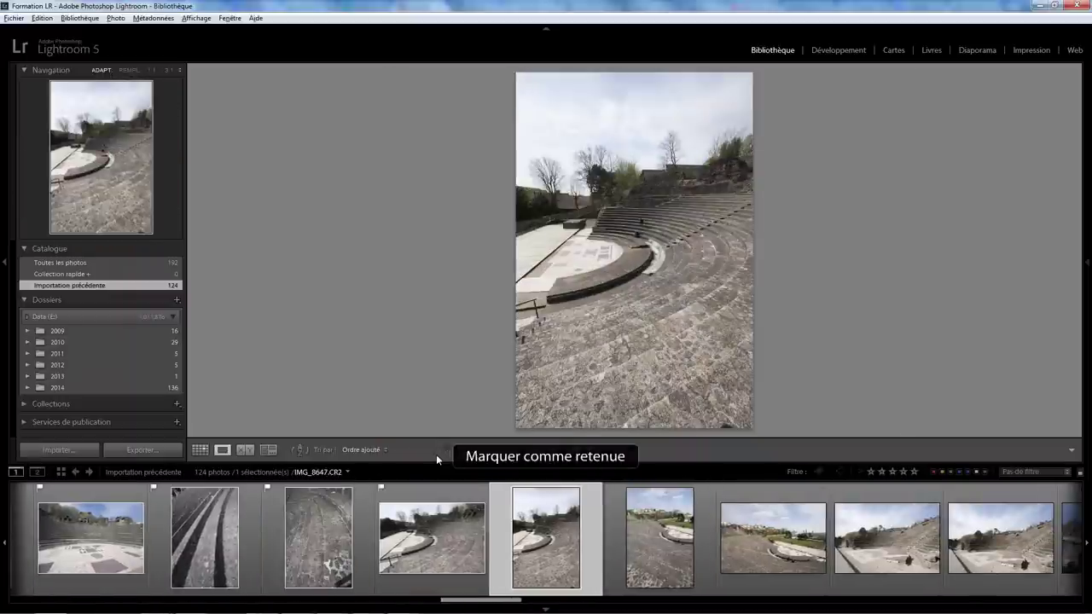
{"action": "key", "text": "p"}
{"action": "key", "text": "p"}
{"action": "key", "text": "p"}
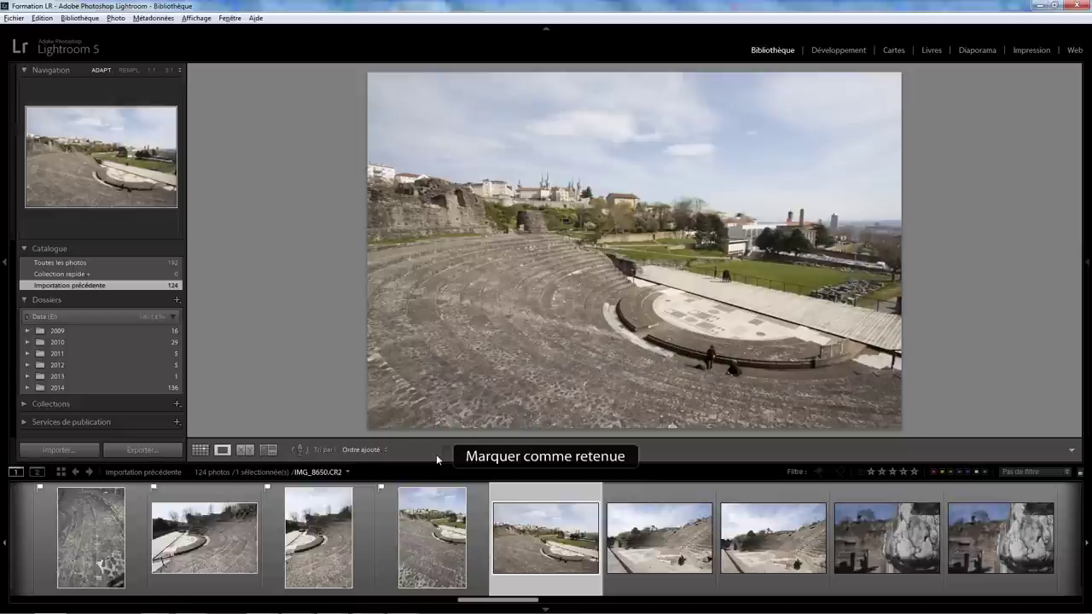
{"action": "key", "text": "p"}
{"action": "key", "text": "p"}
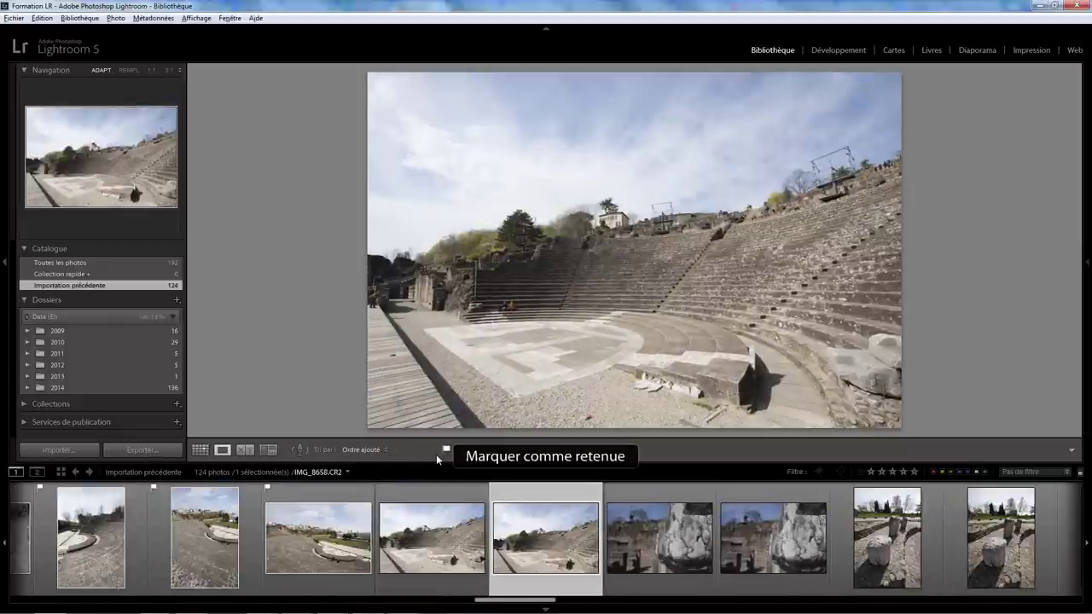
{"action": "key", "text": "p"}
- Reject the stone close-ups and pick the stone column and theatre seating photos
{"action": "key", "text": "Right"}
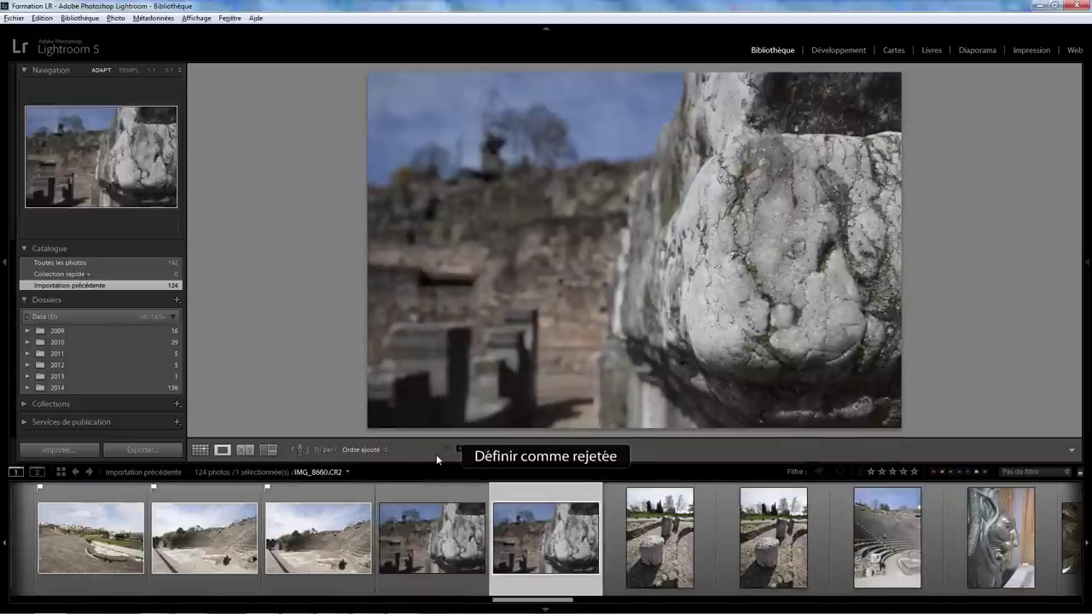
{"action": "key", "text": "Left"}
{"action": "key", "text": "x"}
{"action": "key", "text": "x"}
{"action": "key", "text": "p"}
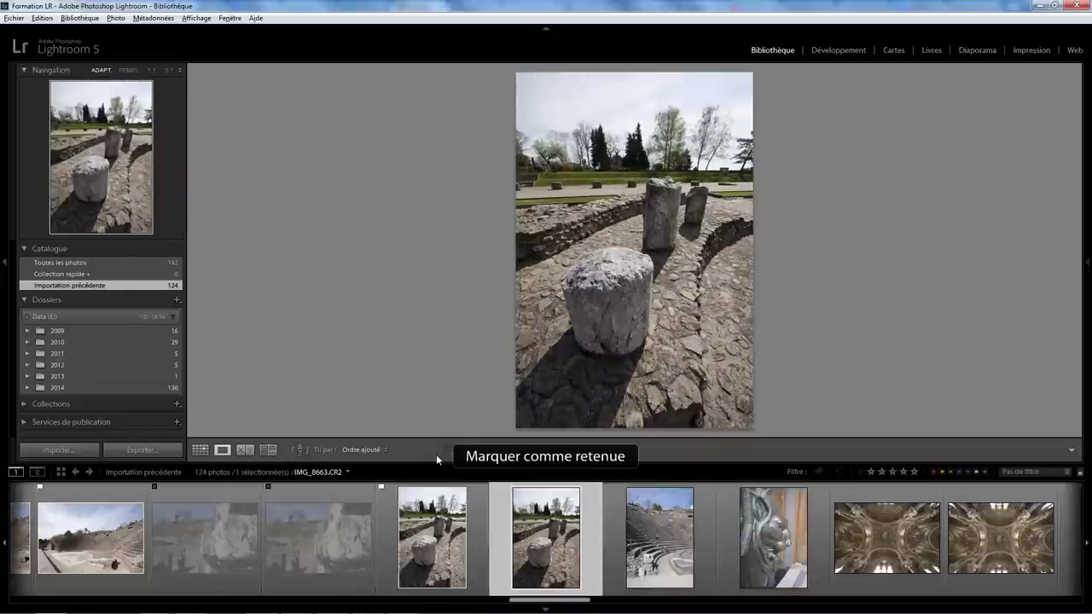
{"action": "key", "text": "p"}
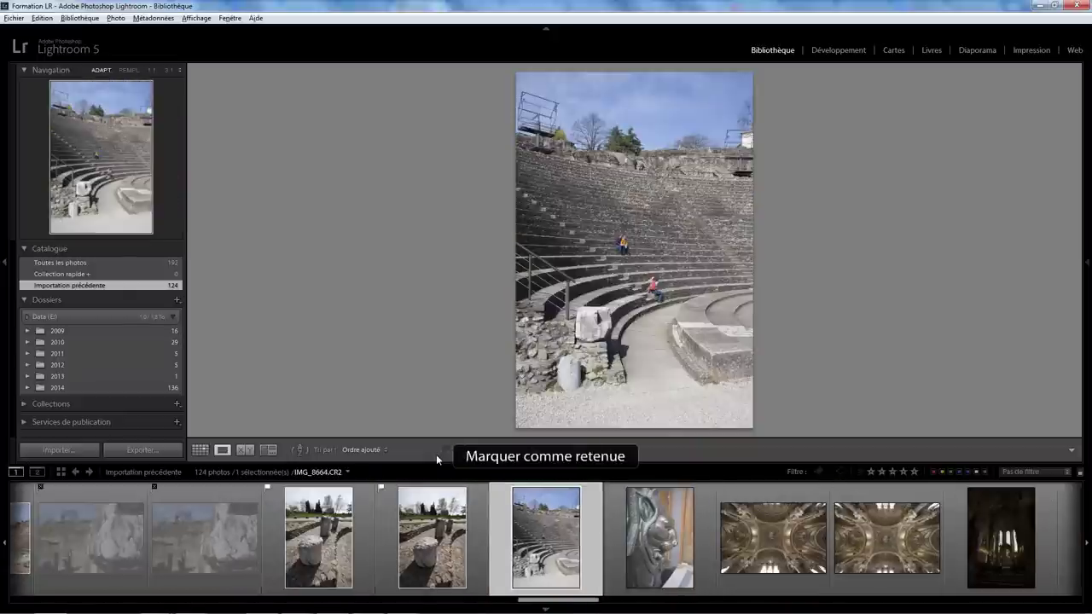
{"action": "key", "text": "p"}
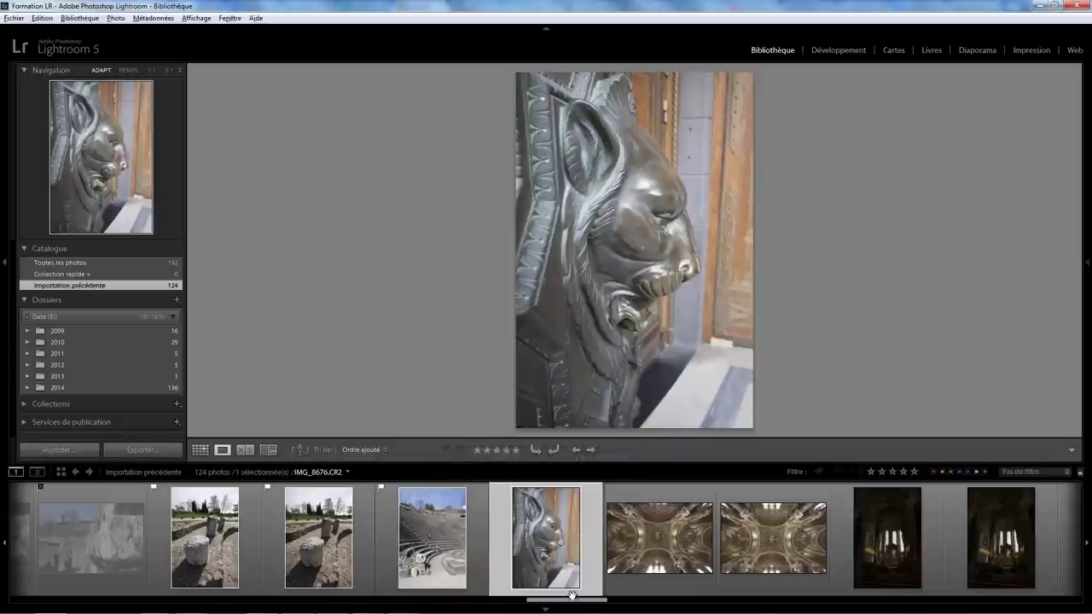
- Scroll the filmstrip back and bring up the Photo menu
{"action": "left_click_drag", "start_coordinate": [571, 595], "coordinate": [256, 597]}
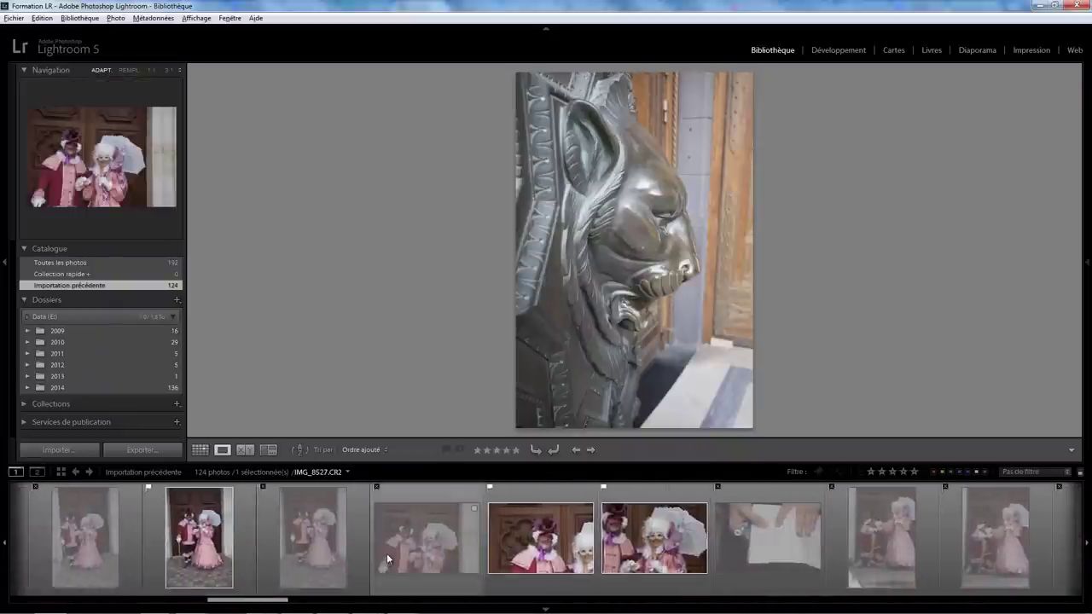
{"action": "left_click", "coordinate": [116, 18]}
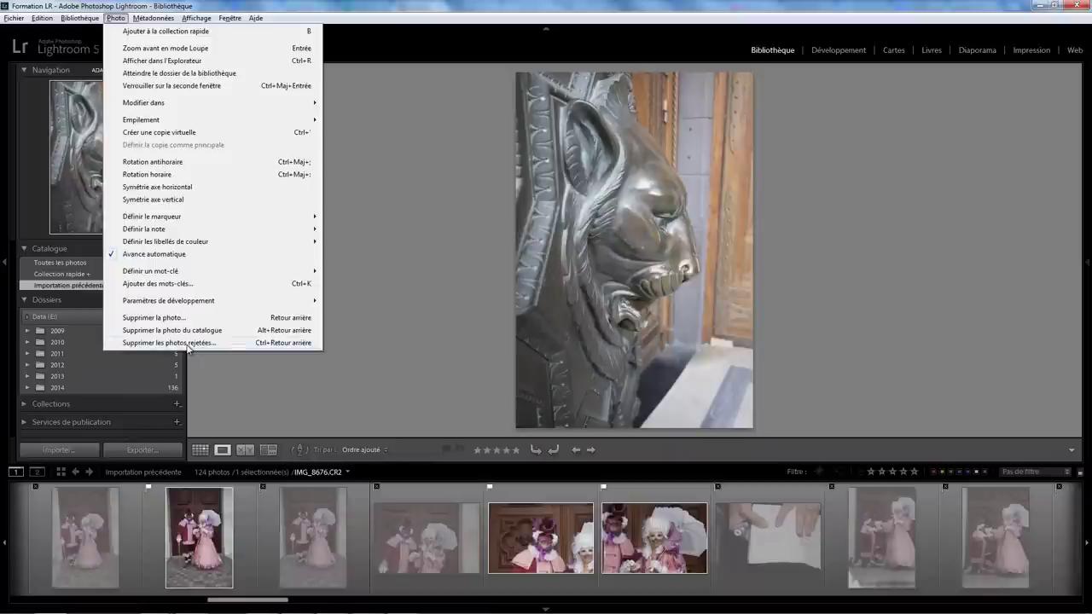
- Delete the 27 rejected photos from disk using Supprimer les photos rejetées and Supprimer du disque
{"action": "left_click", "coordinate": [186, 343]}
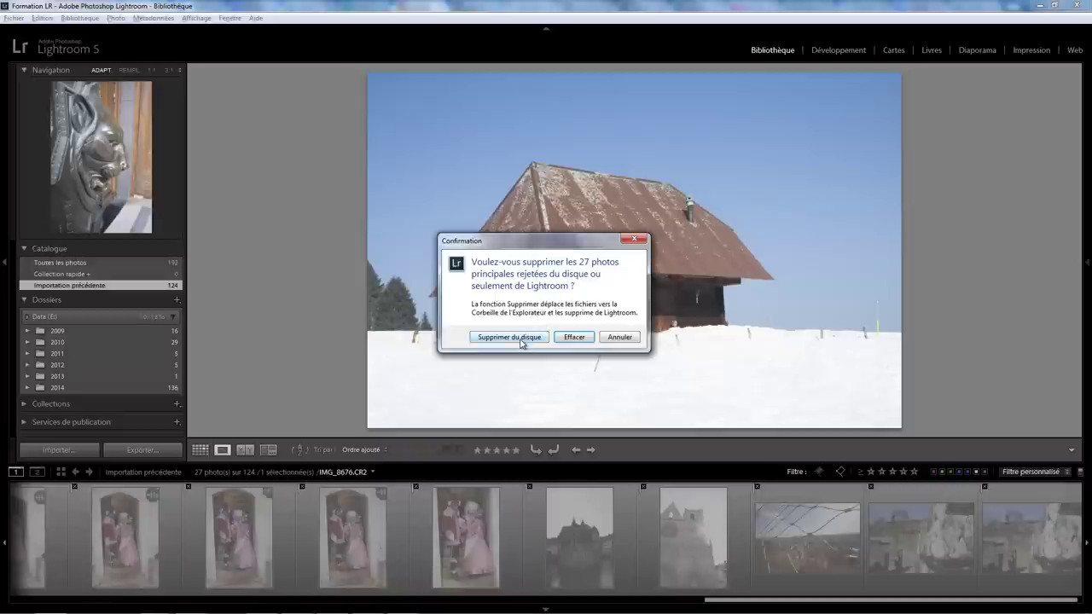
{"action": "left_click", "coordinate": [521, 342]}
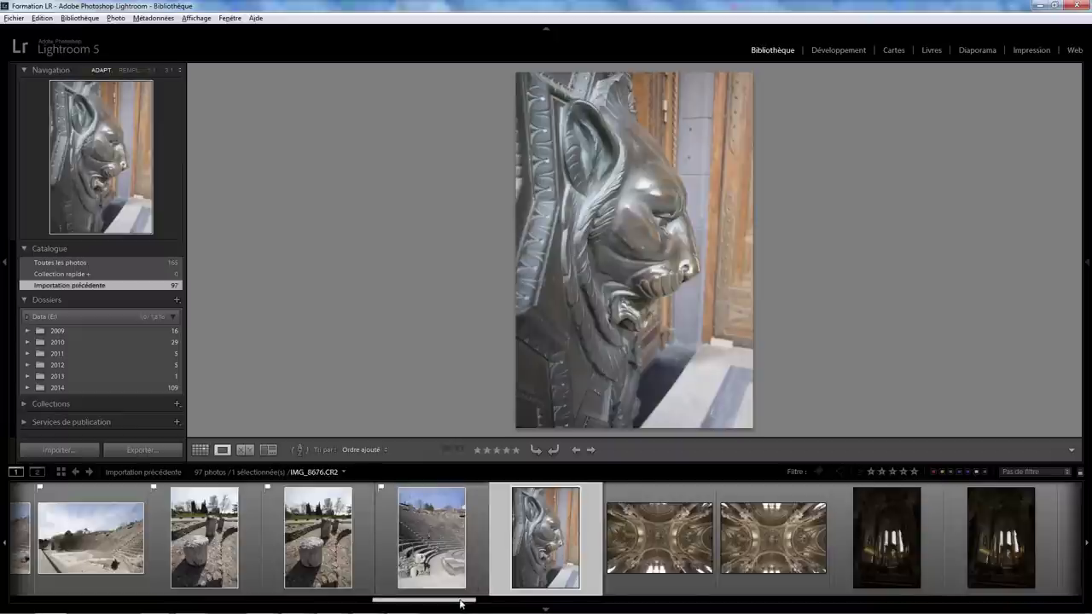
{"action": "mouse_move", "coordinate": [460, 603]}
{"action": "left_mouse_down"}
{"action": "mouse_move", "coordinate": [92, 605]}
{"action": "mouse_move", "coordinate": [315, 596]}
{"action": "left_mouse_up"}
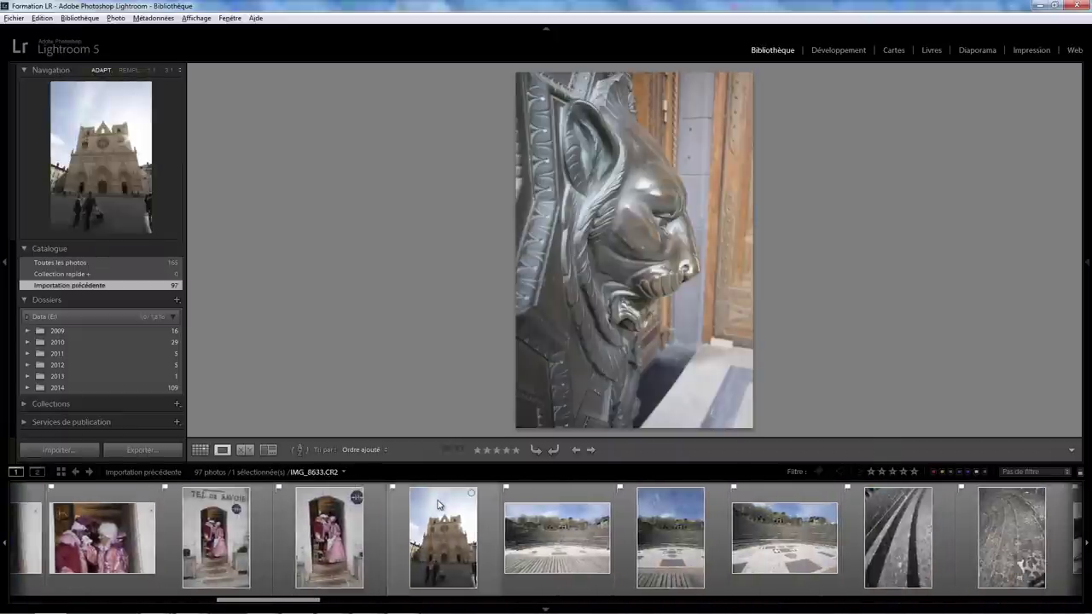